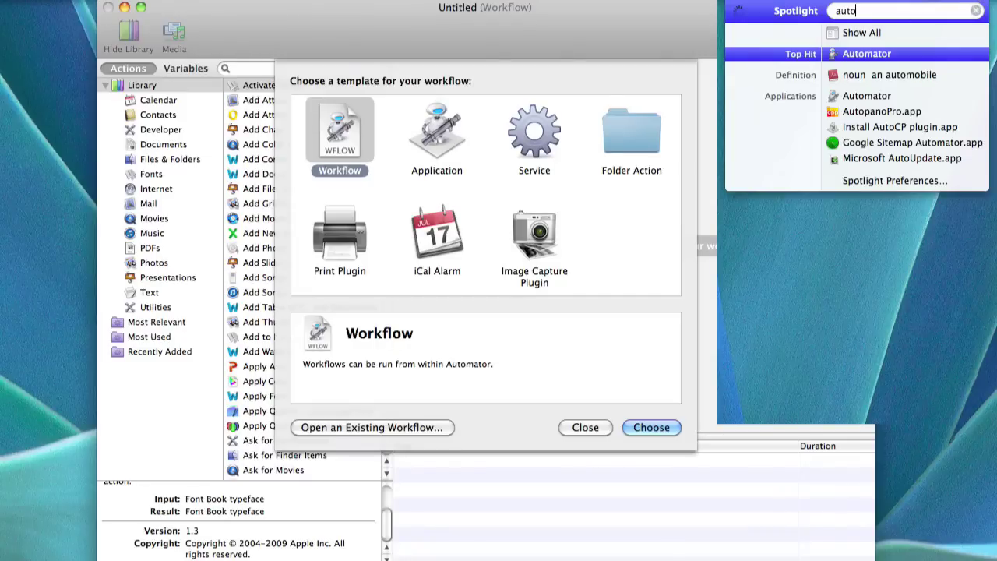
Search Spotlight for 'automator' and launch Automator from the Applications results
click(976, 10)
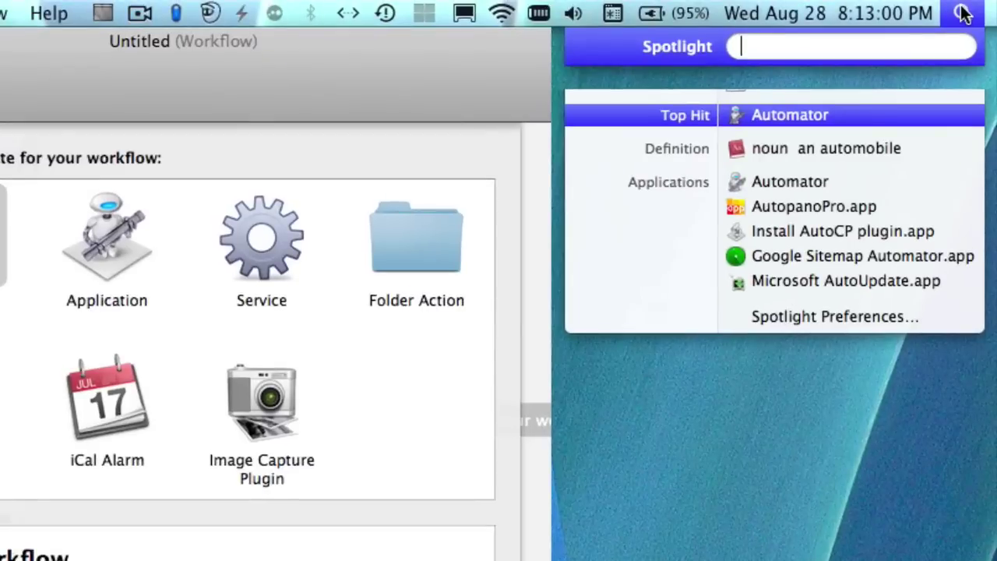
text(a)
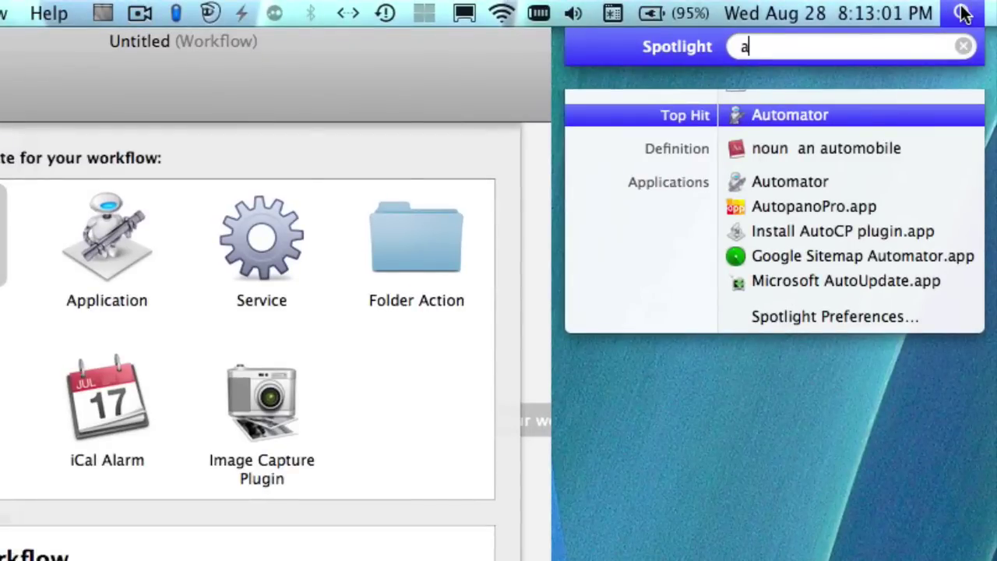
text(uto)
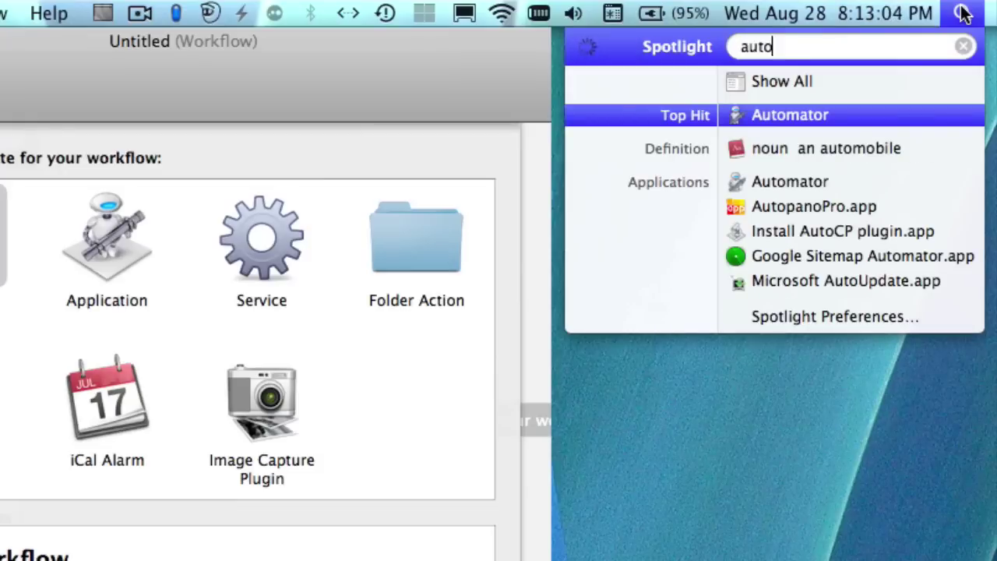
text(mator)
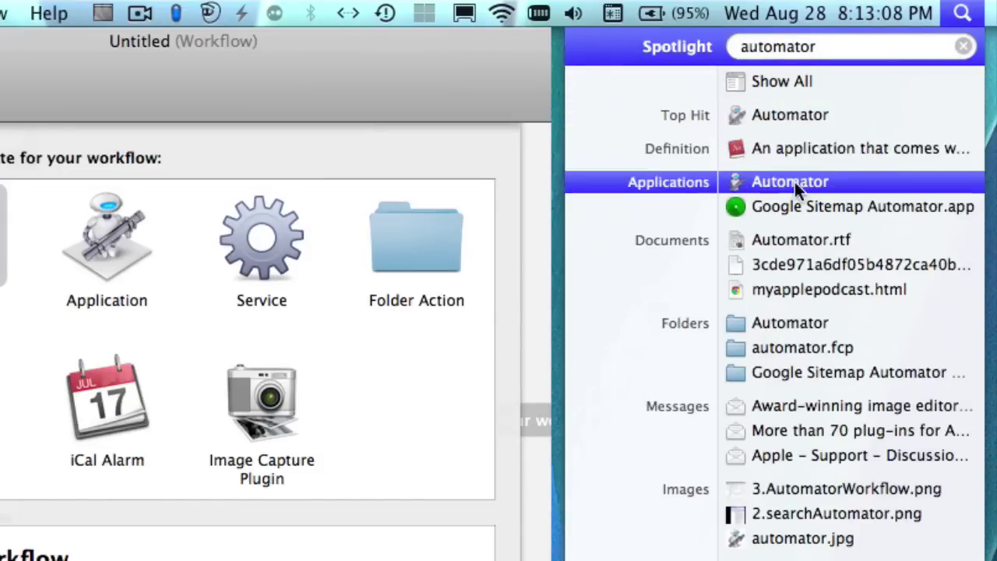
click(795, 182)
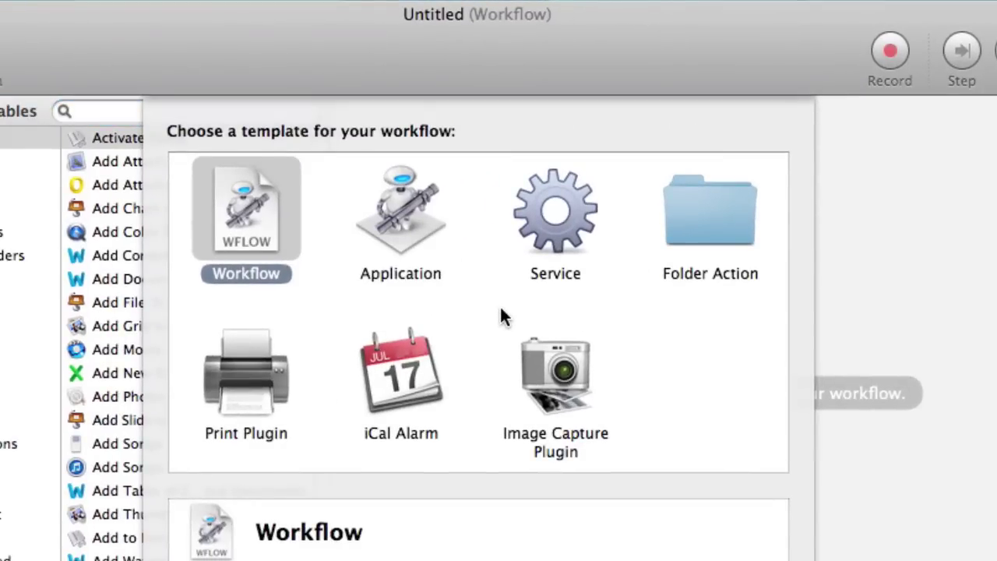
Create a blank workflow from the Application template
click(419, 227)
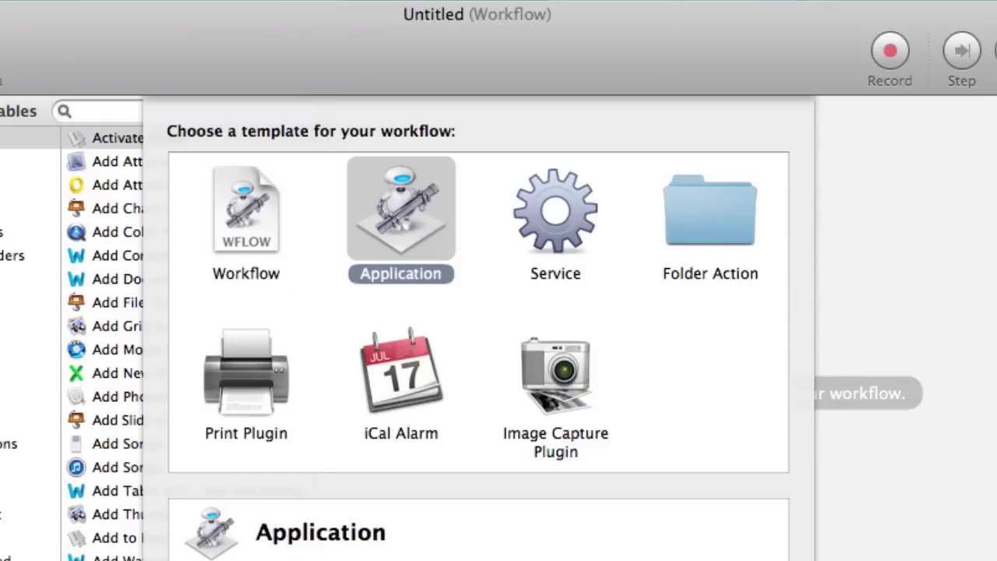
click(663, 478)
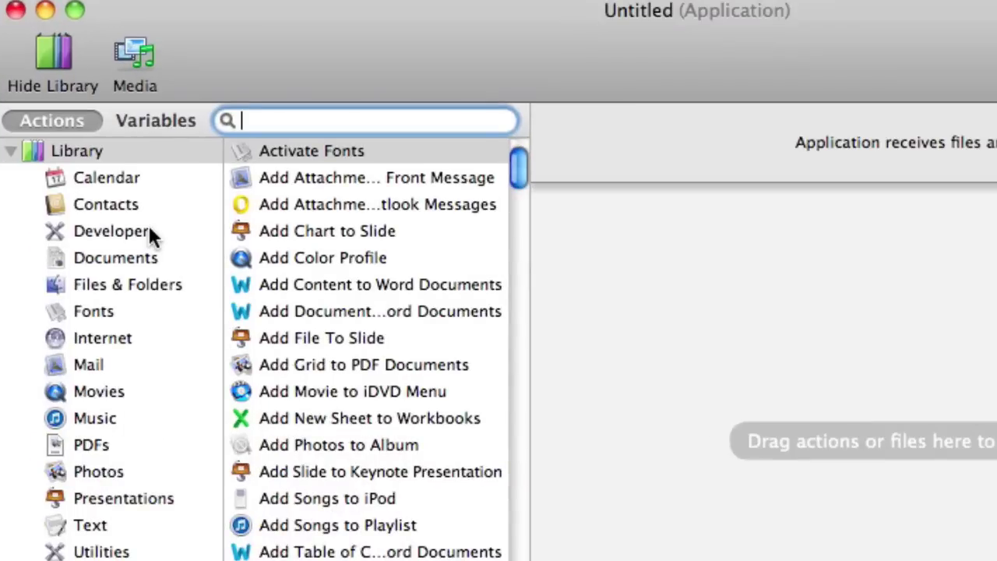
Add Ask for Finder Items, then Create PowerPoint Picture Slide Shows below it
click(131, 286)
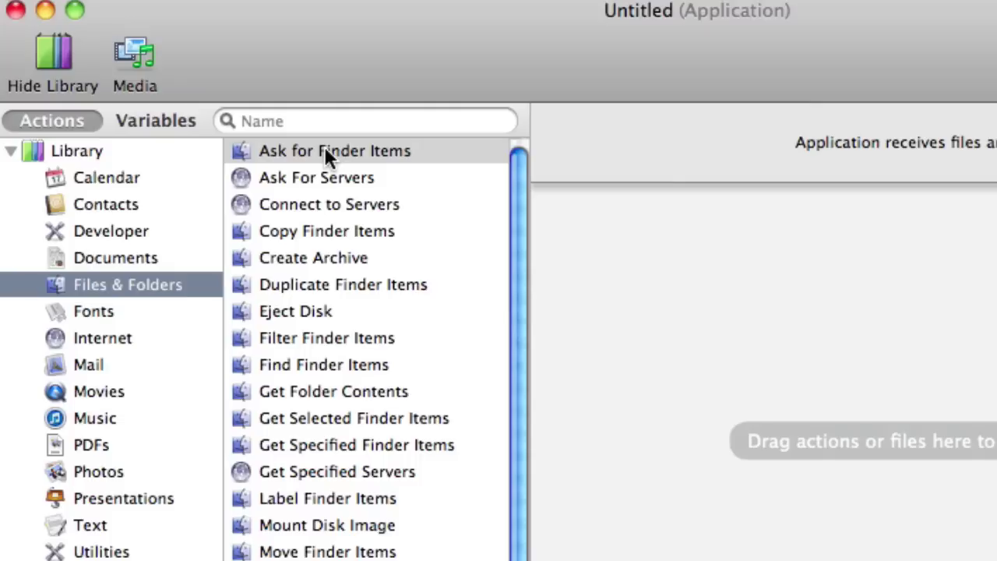
drag(324, 147, 815, 242)
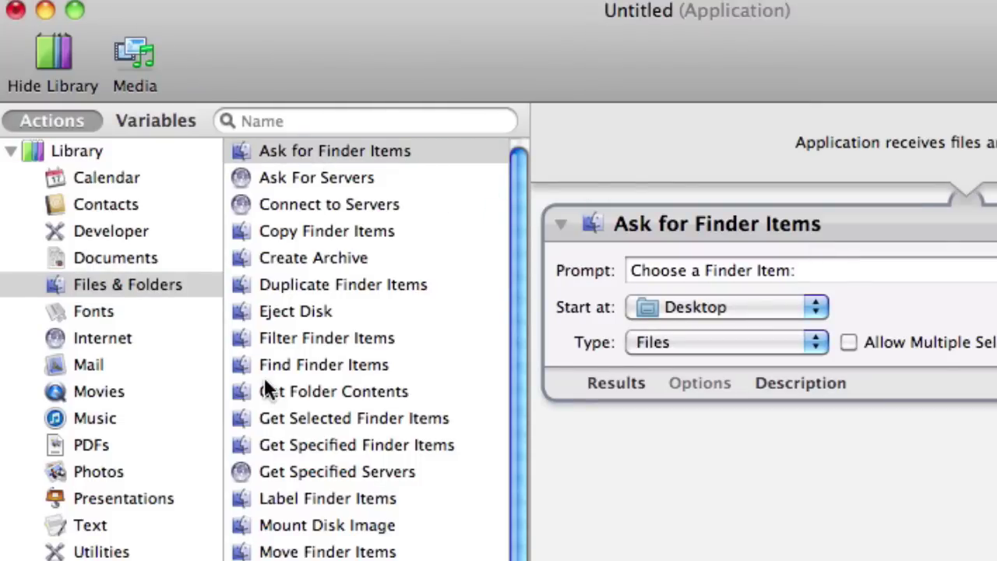
click(128, 495)
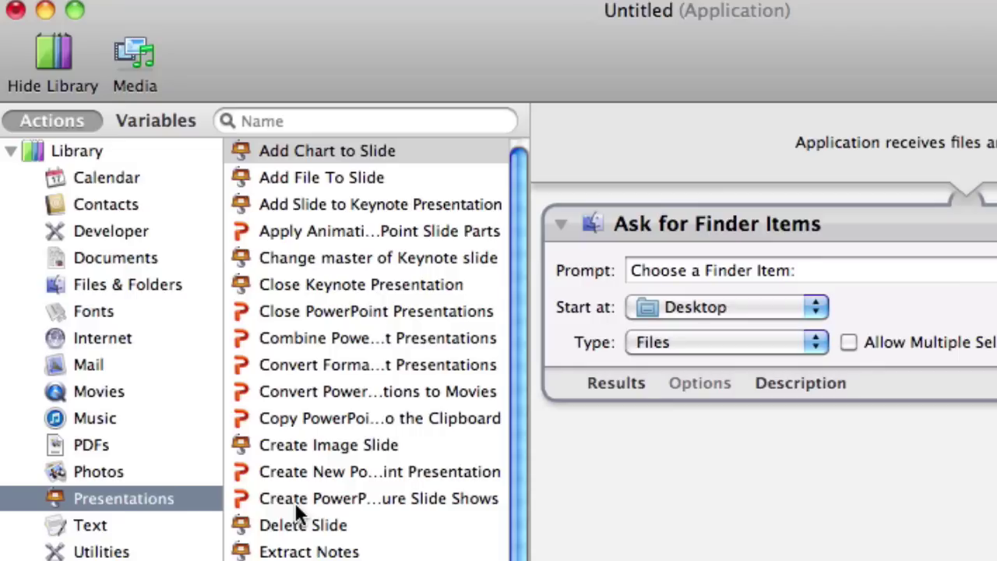
scroll(294, 501, down, 2)
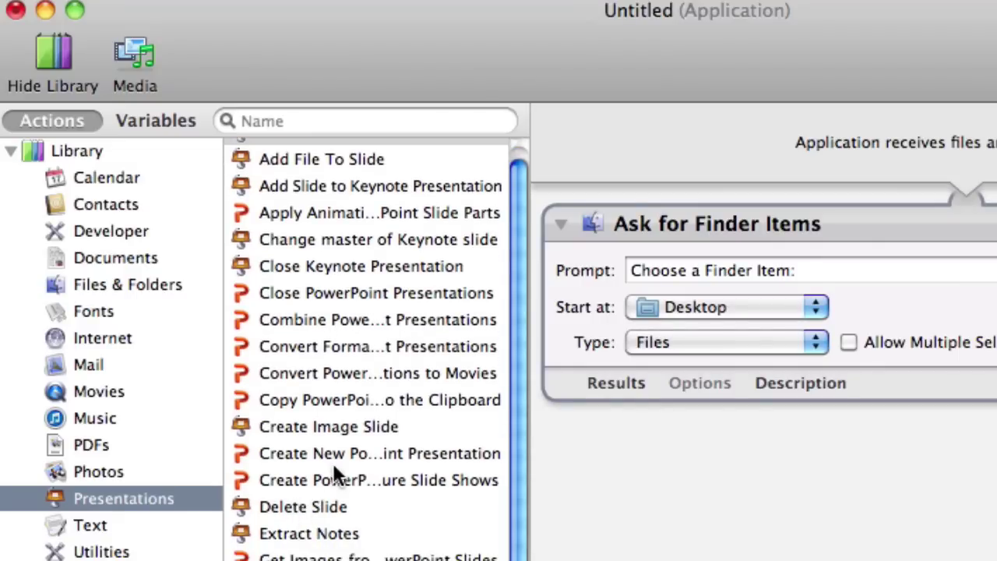
drag(320, 479, 867, 481)
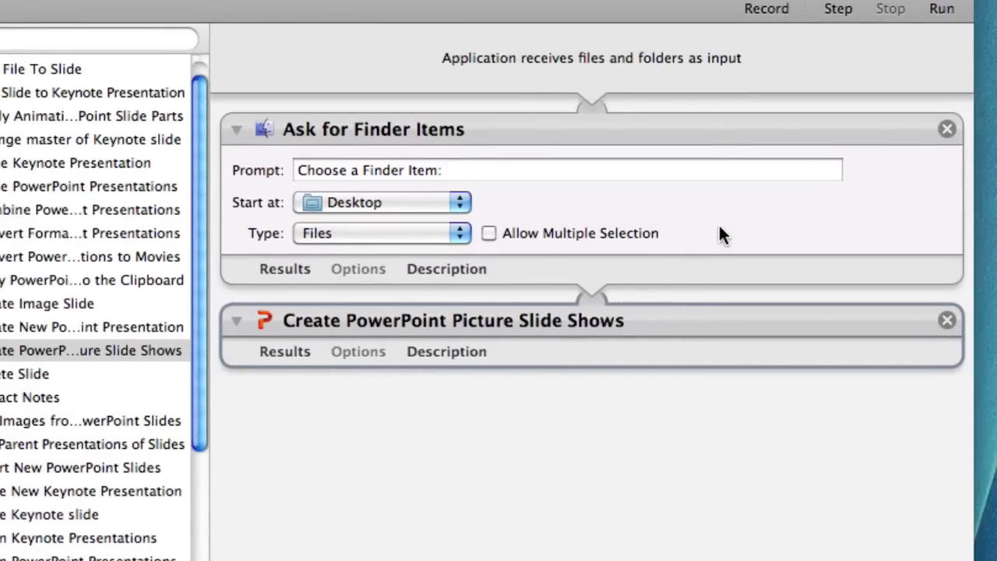
Turn on Allow Multiple Selection in the Ask for Finder Items action
click(719, 226)
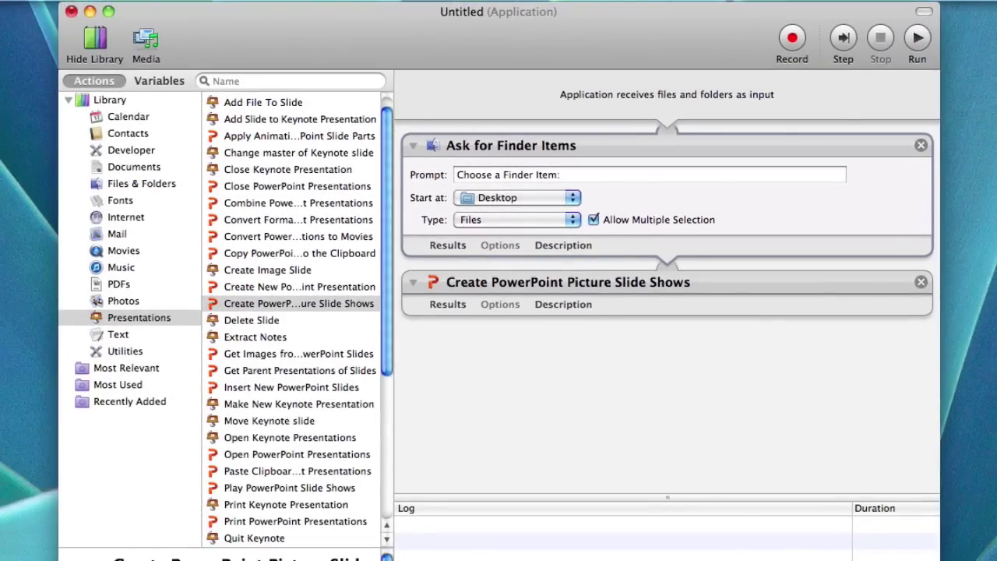
Save the workflow to the Desktop as the application 'slideshow' and minimize Automator
click(95, 0)
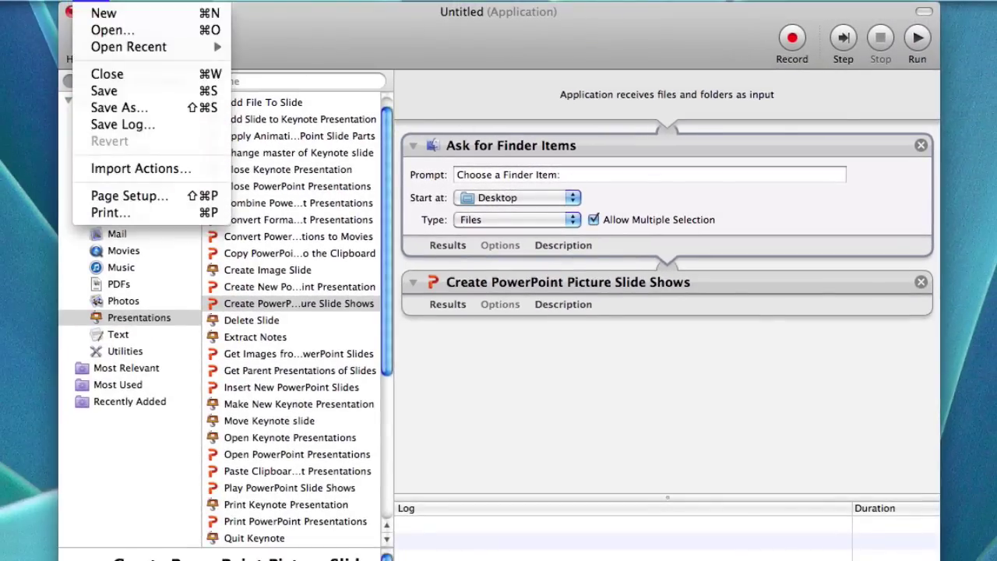
click(99, 91)
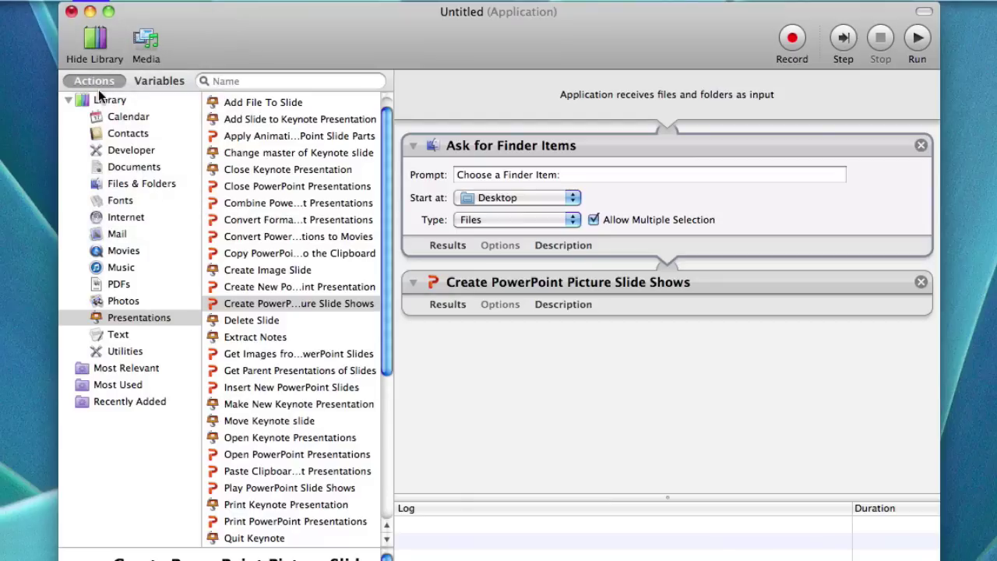
text(slide)
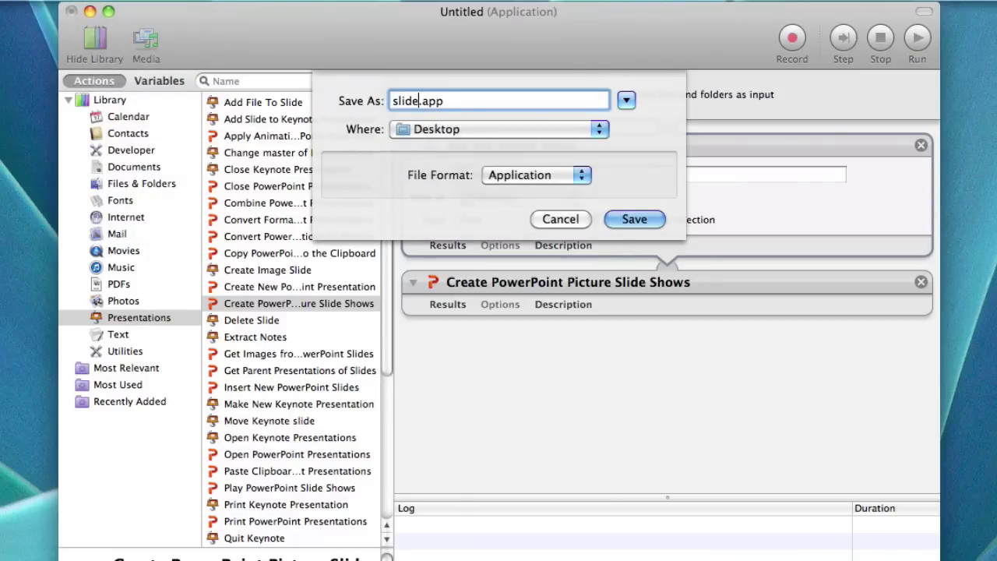
text(show)
click(658, 226)
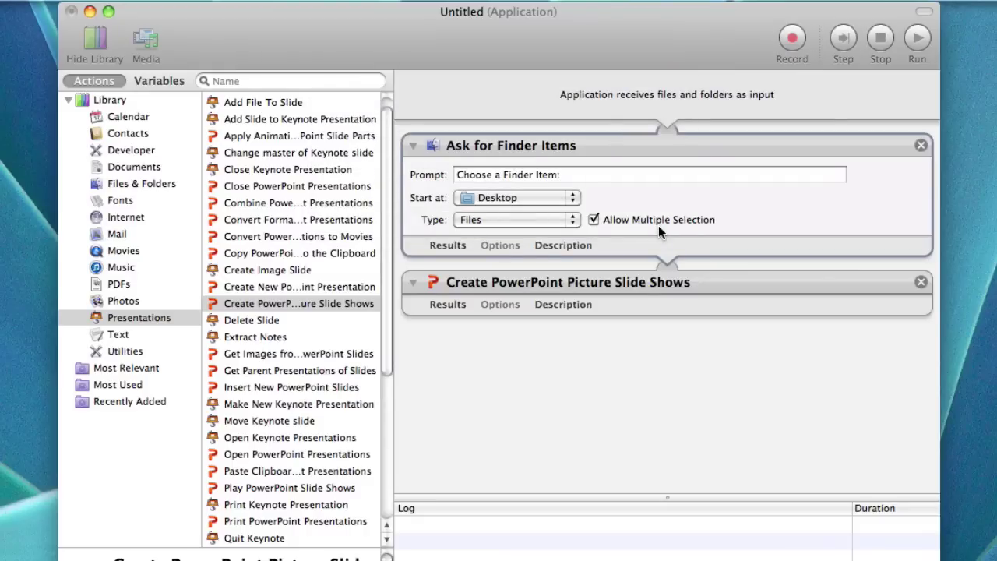
click(91, 11)
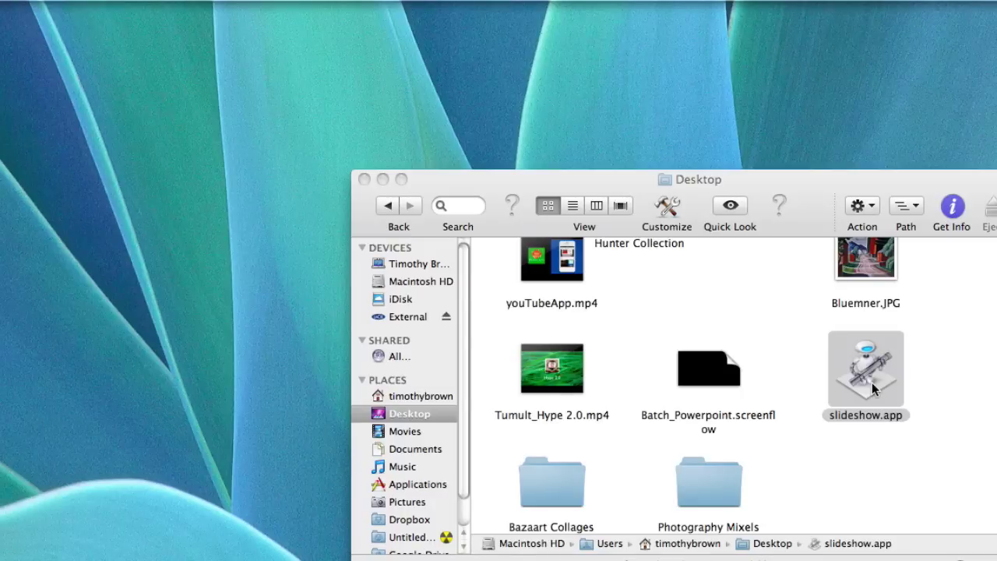
Run slideshow.app and choose all images in the Photography Mixels folder
double_click(871, 383)
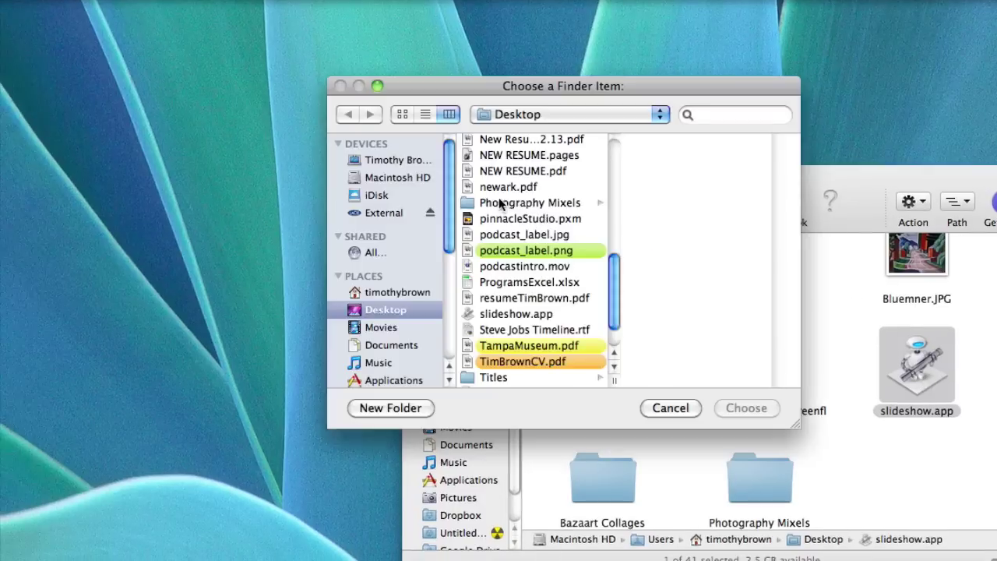
click(505, 206)
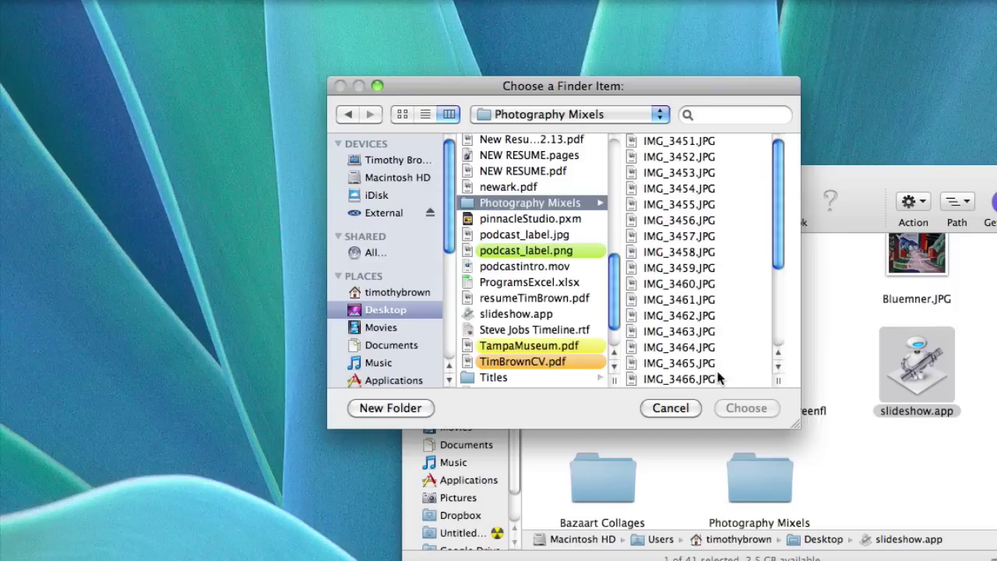
click(660, 141)
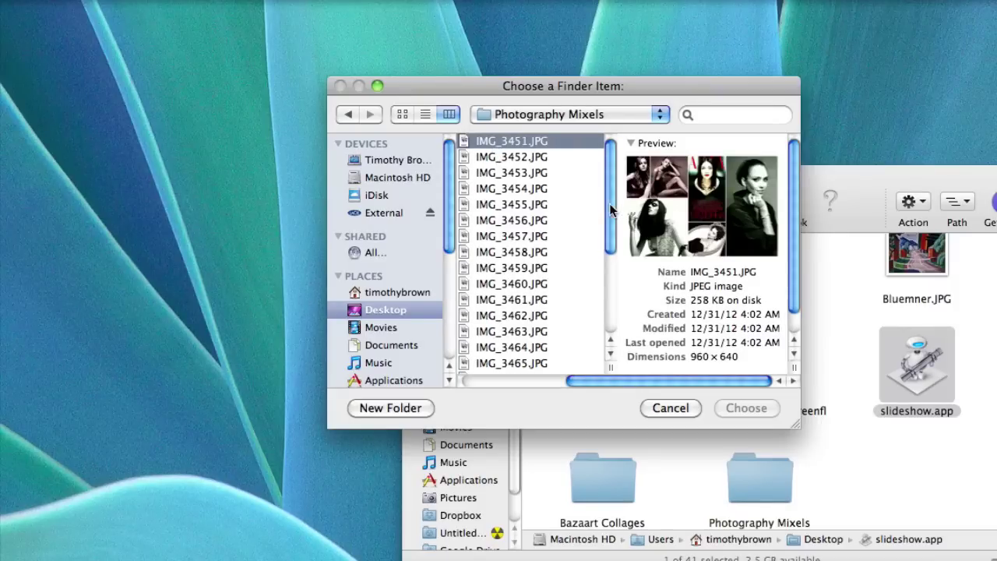
key(super+a)
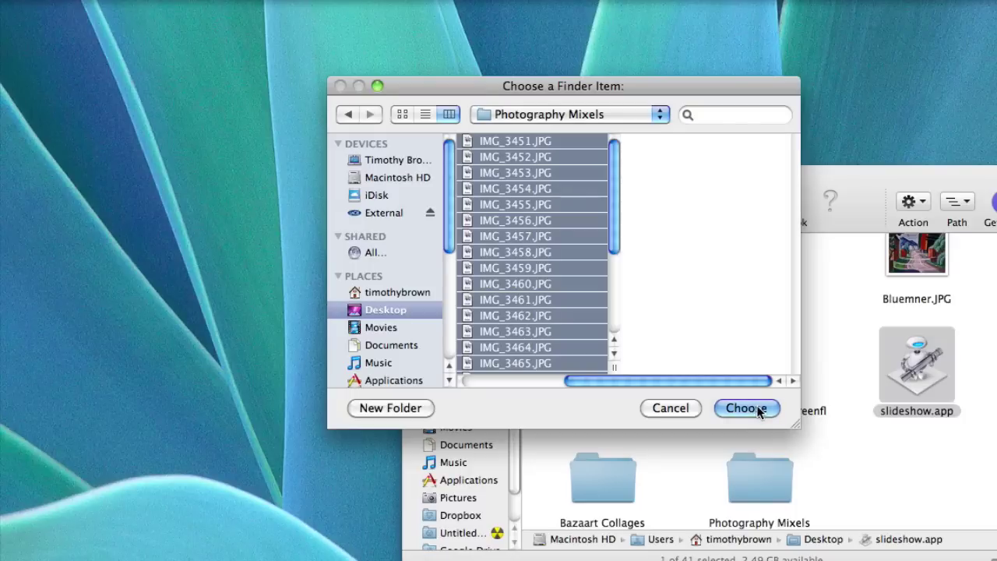
click(746, 408)
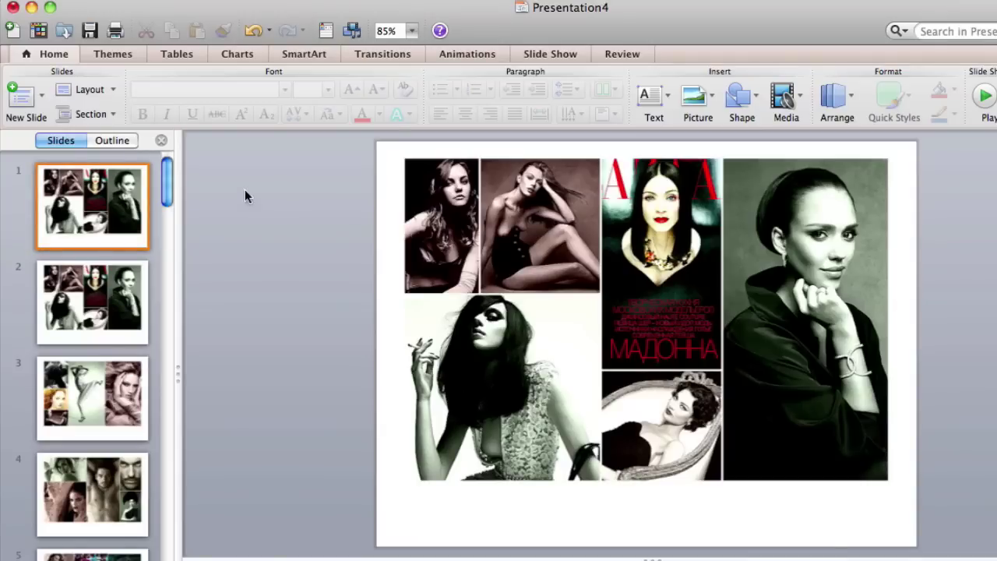
Select all slides in Presentation4 and apply the Wipe transition to them
click(109, 207)
key(super+a)
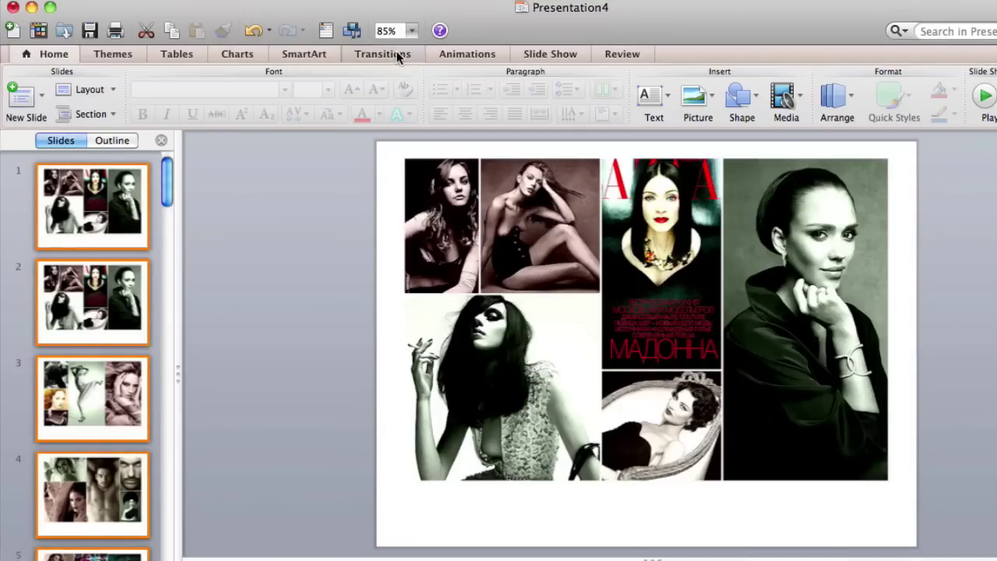
click(382, 54)
click(380, 97)
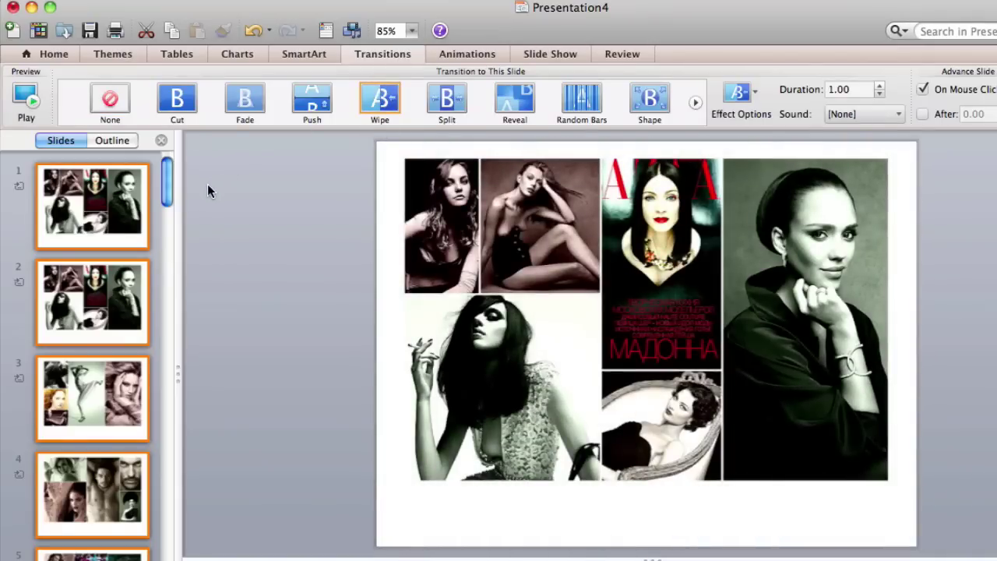
click(117, 206)
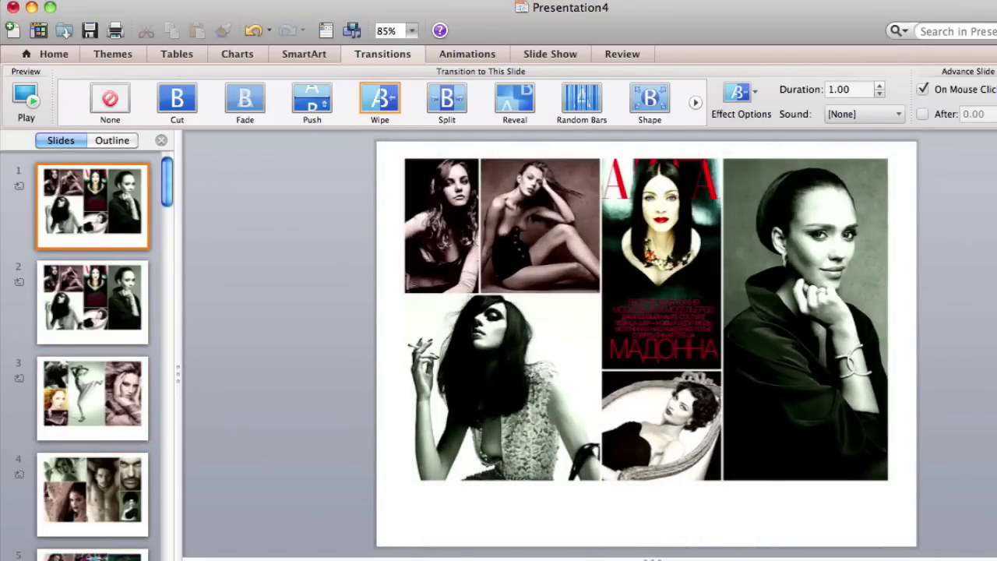